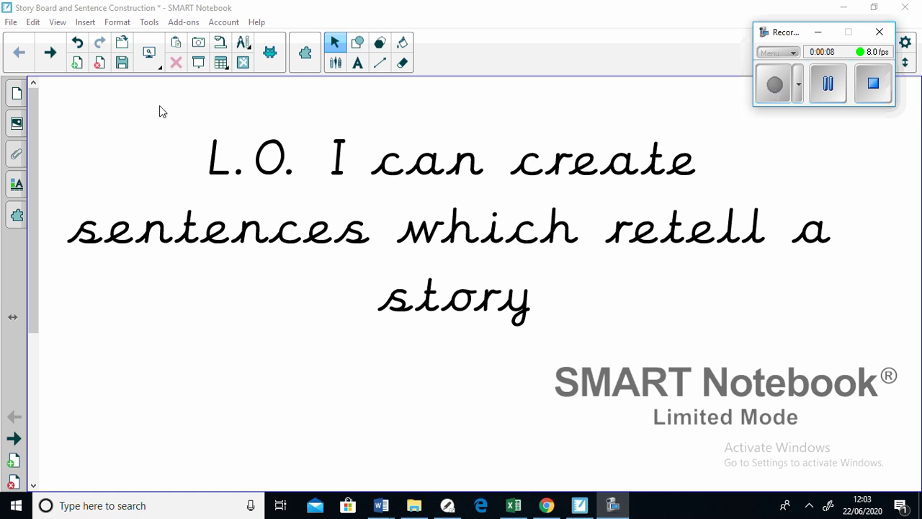
# Advance from the learning objective slide to the Step 1 Matilda storyboard page
pyautogui.click(51, 53)
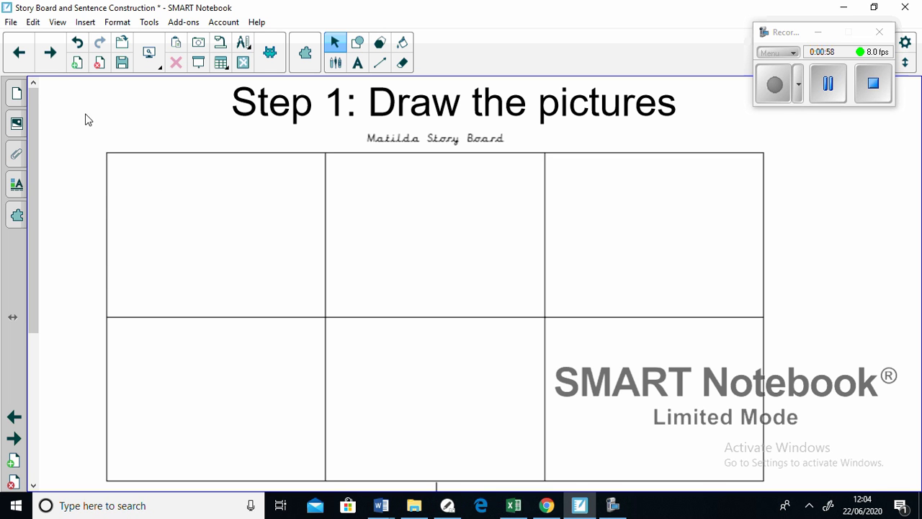
# On the Step 2 page, shift the Matilda picture left and delete the '?' placeholder
pyautogui.click(51, 67)
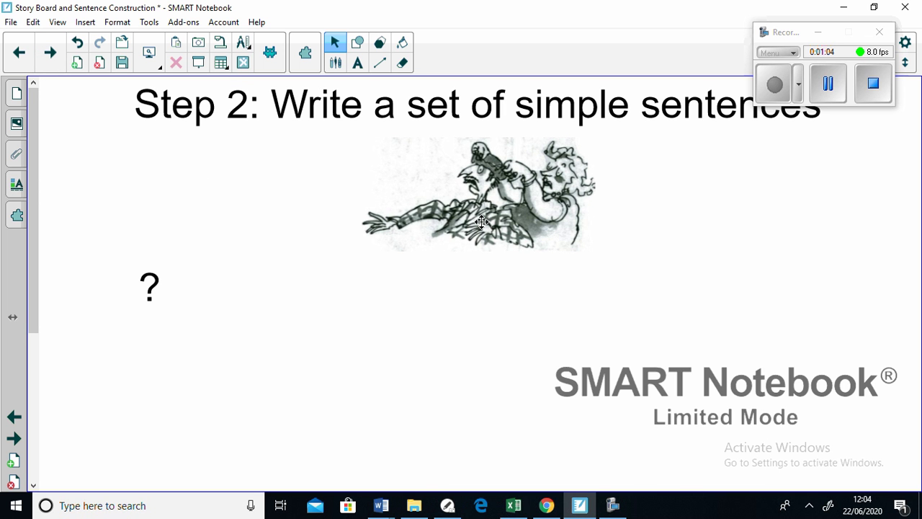
pyautogui.moveTo(490, 221); pyautogui.dragTo(475, 223)
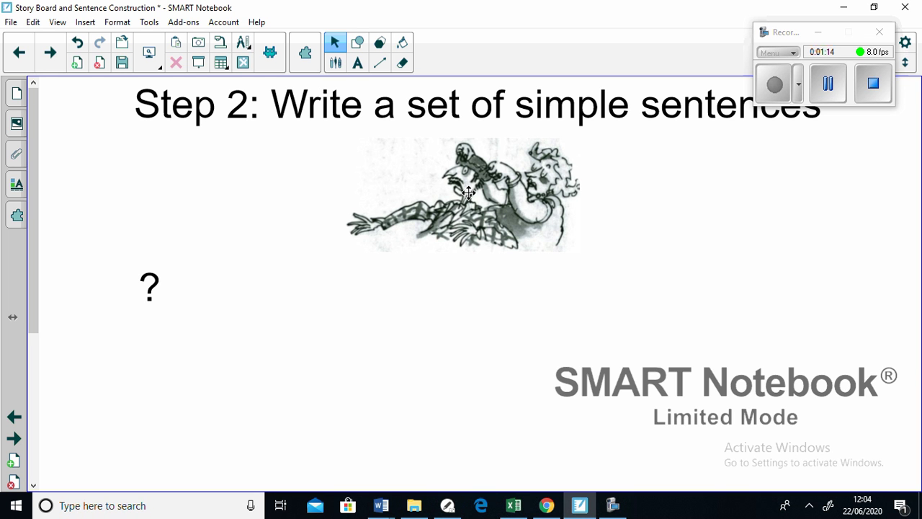
pyautogui.doubleClick(149, 295)
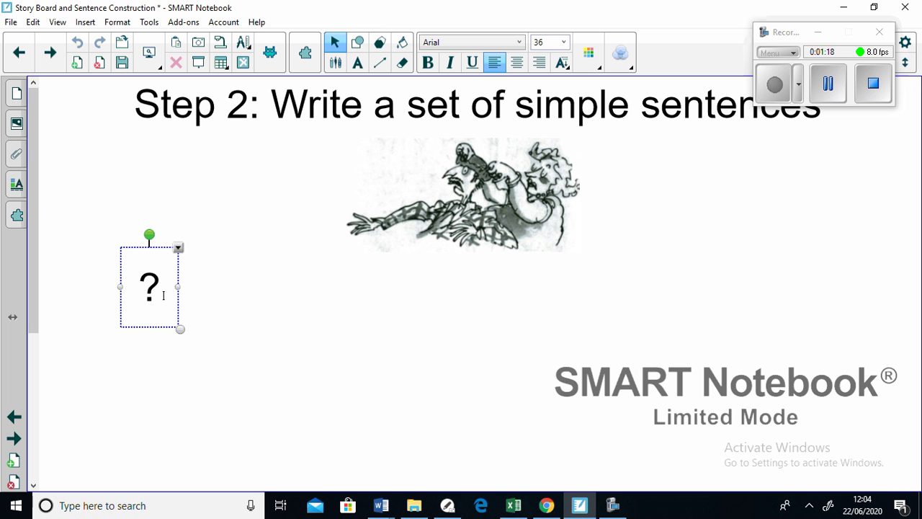
pyautogui.click(166, 295)
pyautogui.press('BackSpace')
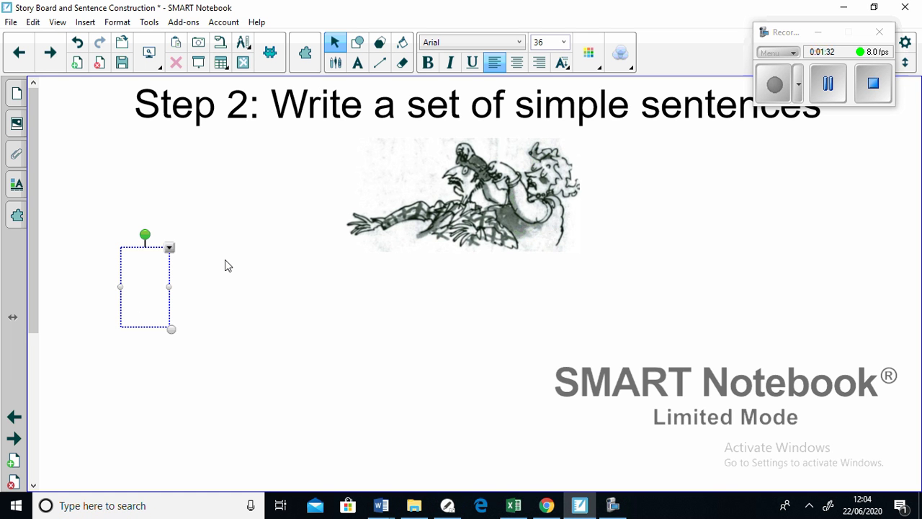
# Enter 'Mrs Wormwood tried to pull the hat off.' as the first simple sentence
pyautogui.write('Mrs Wormwood')
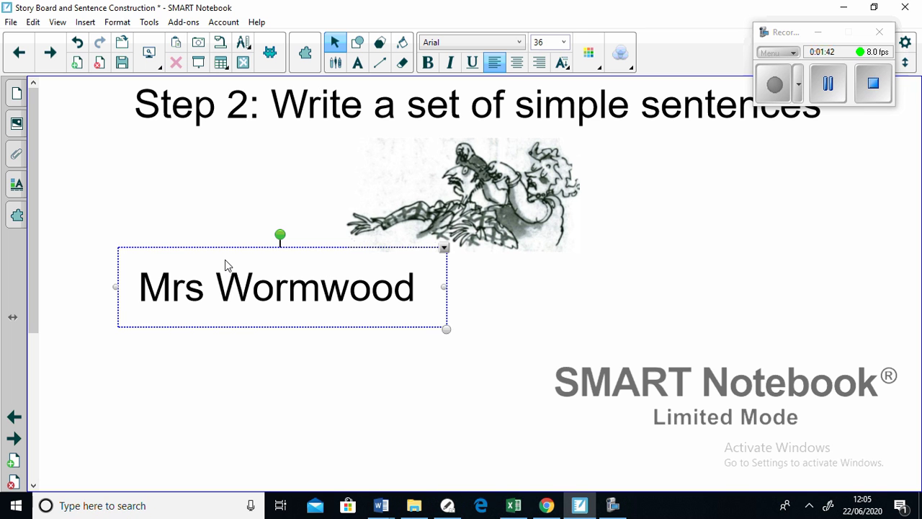
pyautogui.write(' tr')
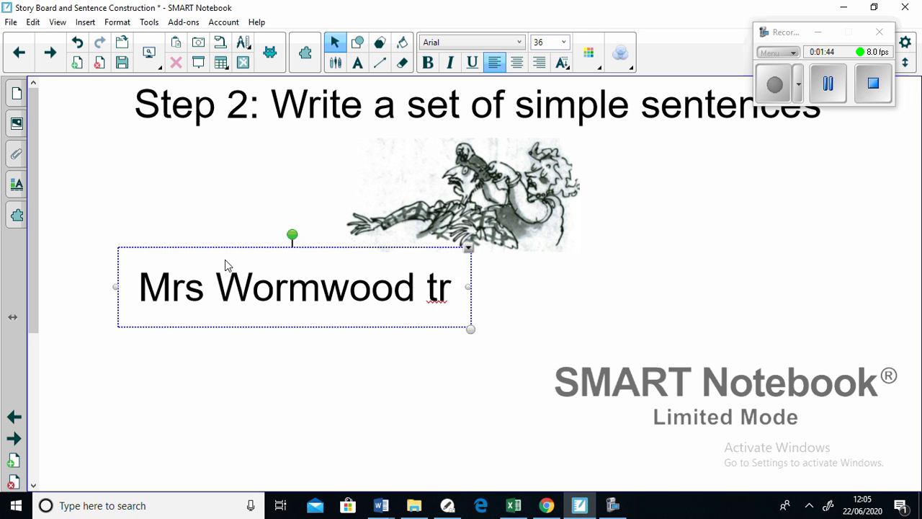
pyautogui.write('ied to')
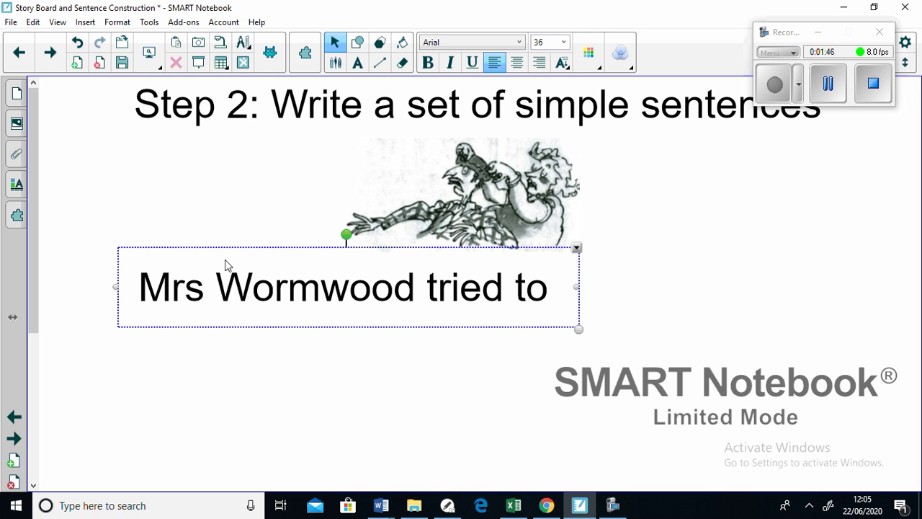
pyautogui.write(' pull')
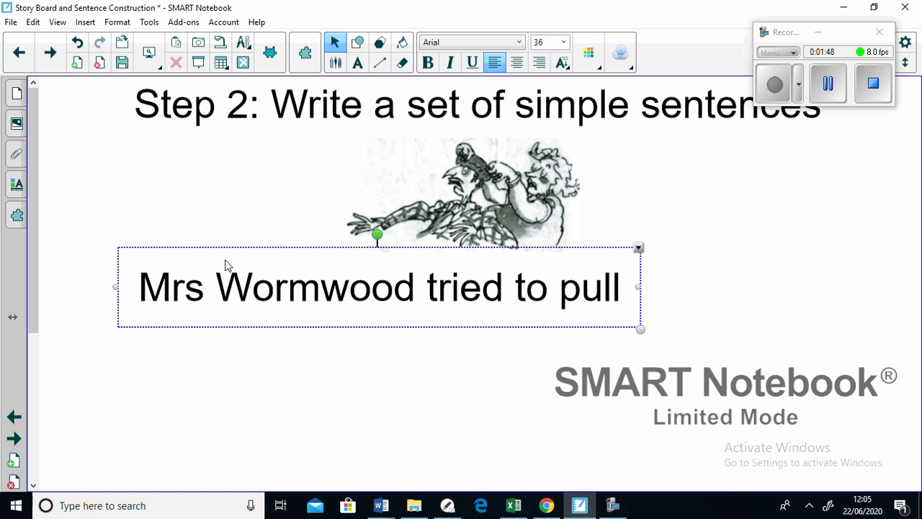
pyautogui.write(' the hat off.')
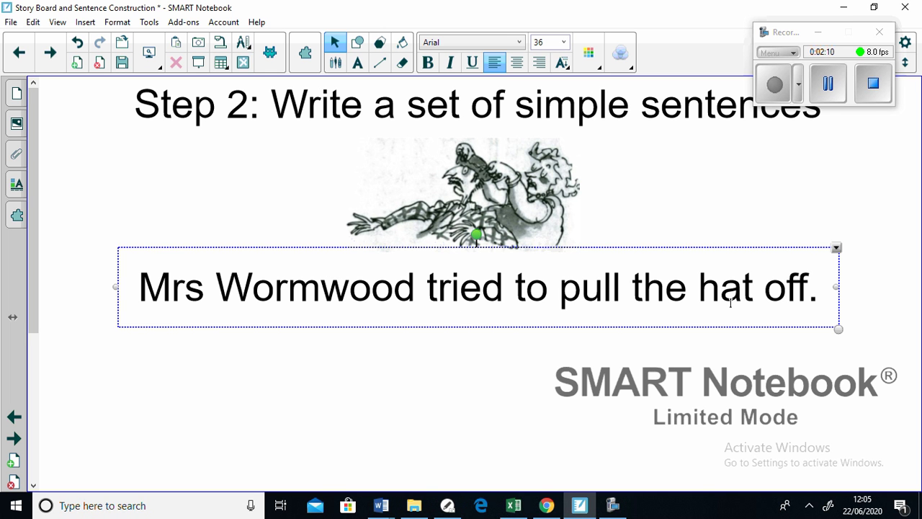
# Go to the Step 3 adverbial opener page and place the cursor before 'Mrs' in the sentence
pyautogui.click(50, 52)
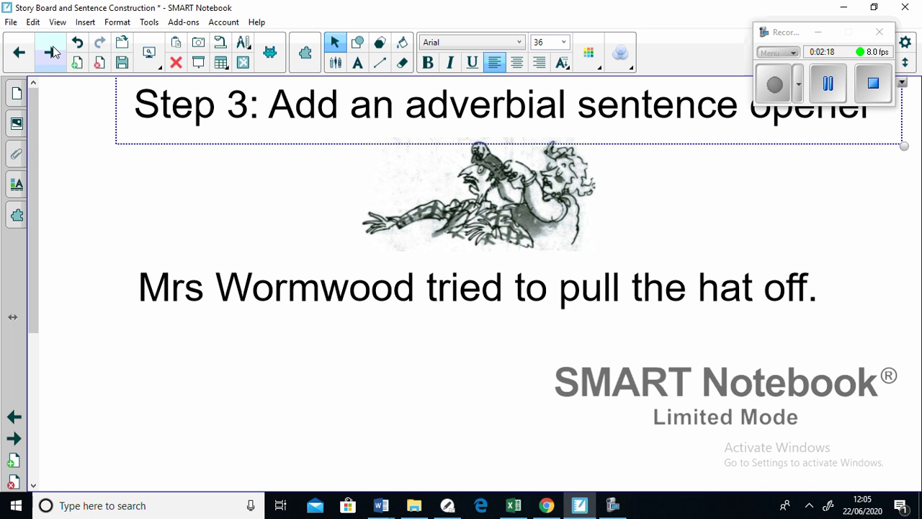
pyautogui.click(142, 290)
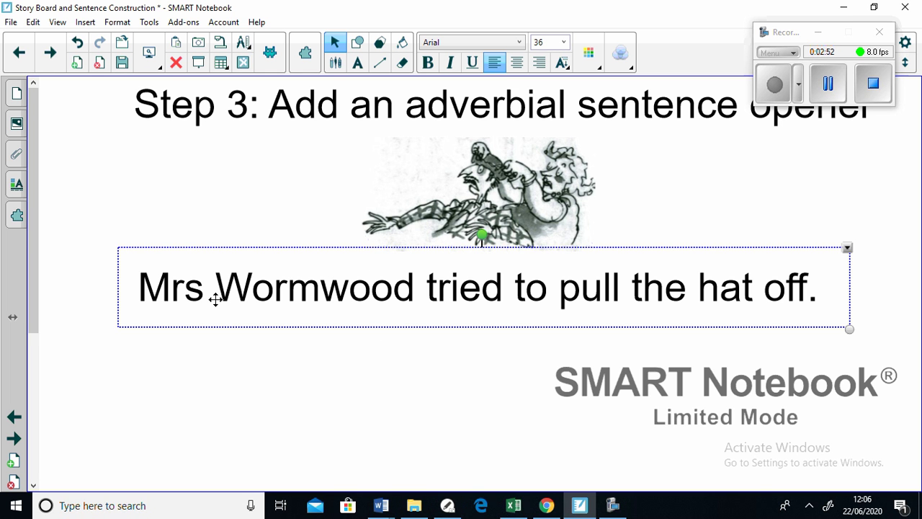
pyautogui.click(141, 290)
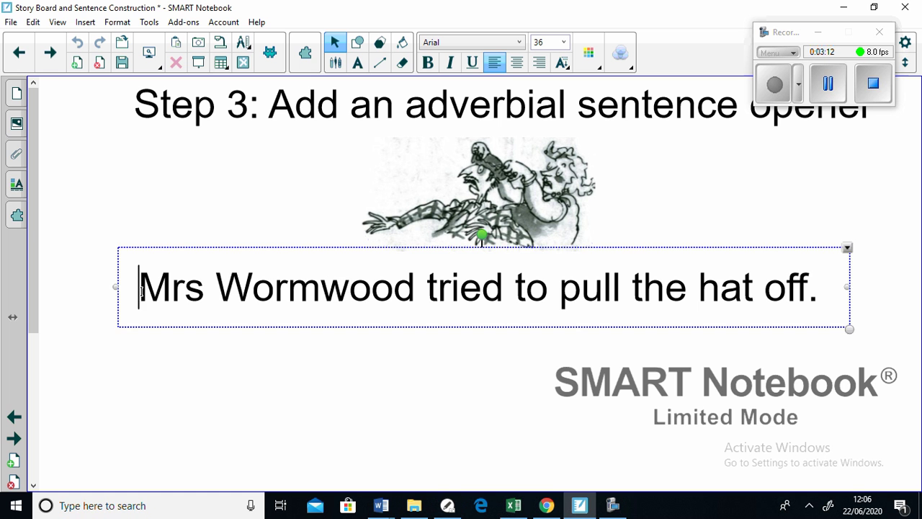
# Prefix the sentence with 'As soon as Mr Wormwood got home,', fixing typos, and highlight the opener
pyautogui.write('As soon ')
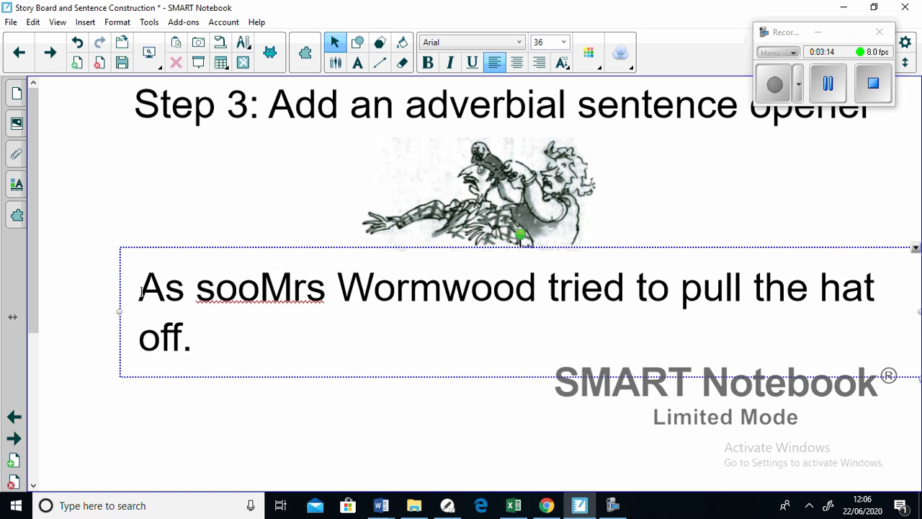
pyautogui.write('as Mr M')
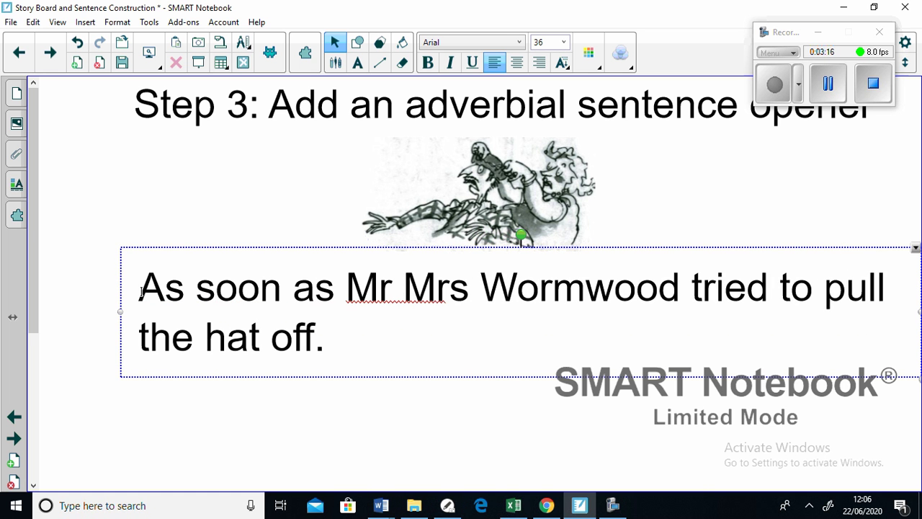
pyautogui.press('BackSpace')
pyautogui.write('Wormw')
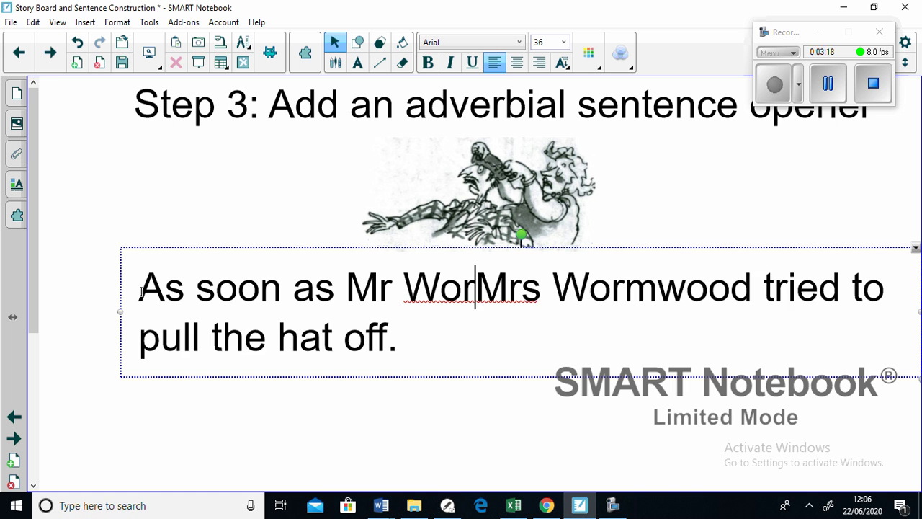
pyautogui.write('odd')
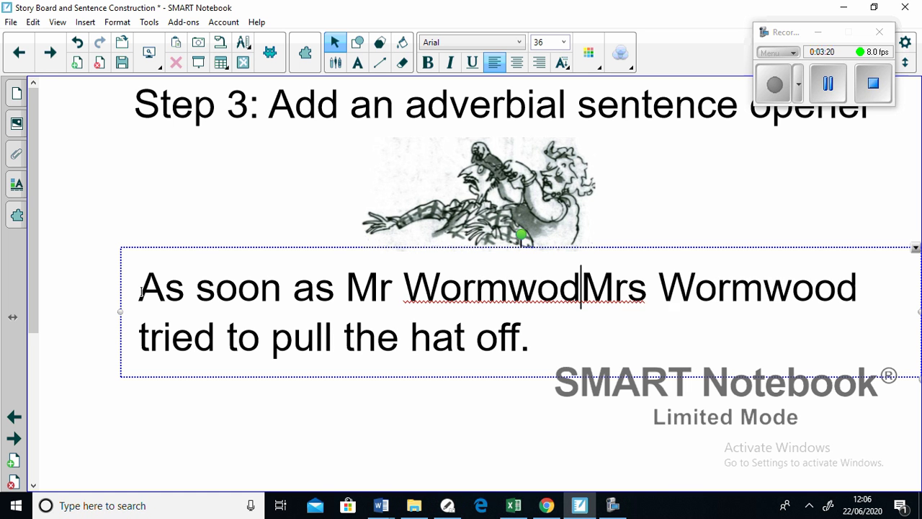
pyautogui.press('BackSpace')
pyautogui.write('od go')
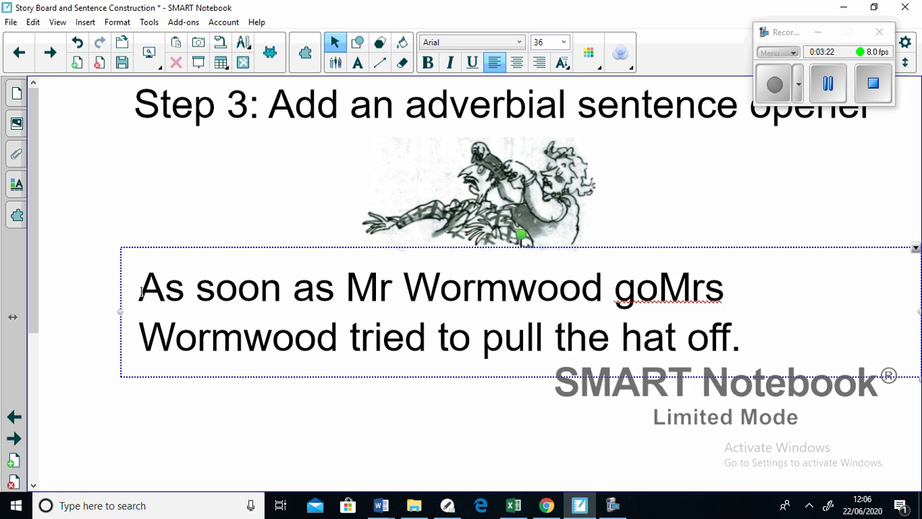
pyautogui.write('t hoMrs Worm')
pyautogui.press('BackSpace')
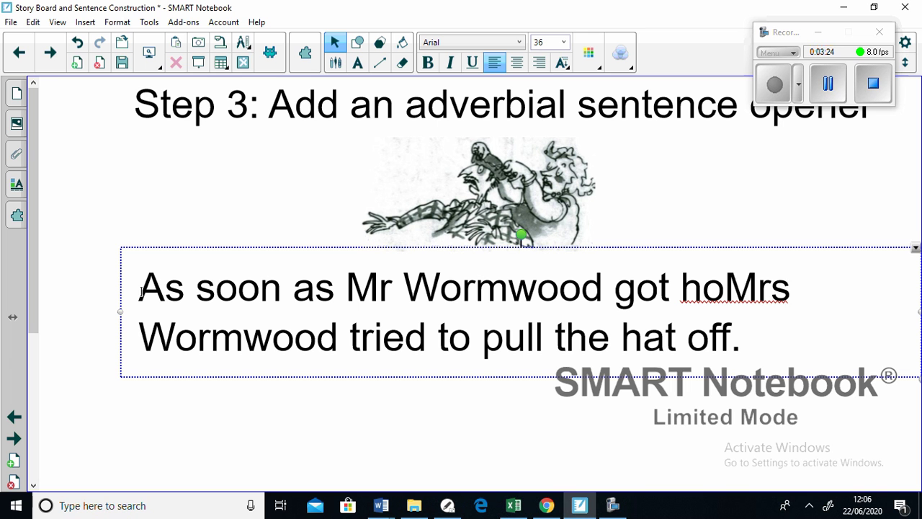
pyautogui.write('me,')
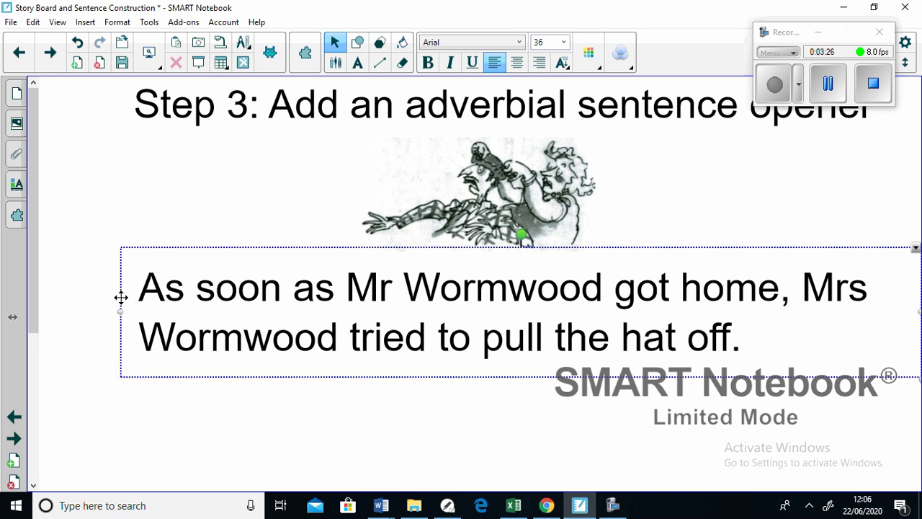
pyautogui.moveTo(781, 288); pyautogui.dragTo(143, 299)
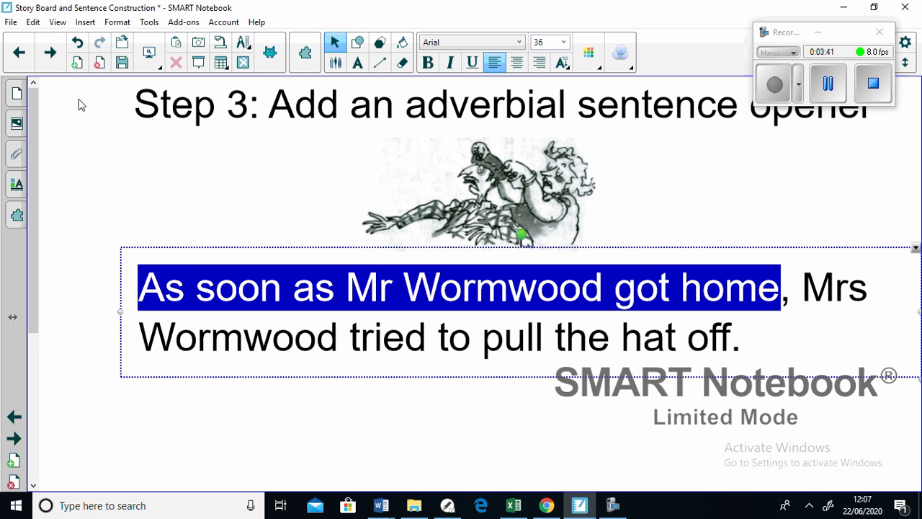
pyautogui.click(56, 61)
# On the Step 4: Repeat page, select the five sequencing words and nudge the time openers list upward
pyautogui.click(56, 62)
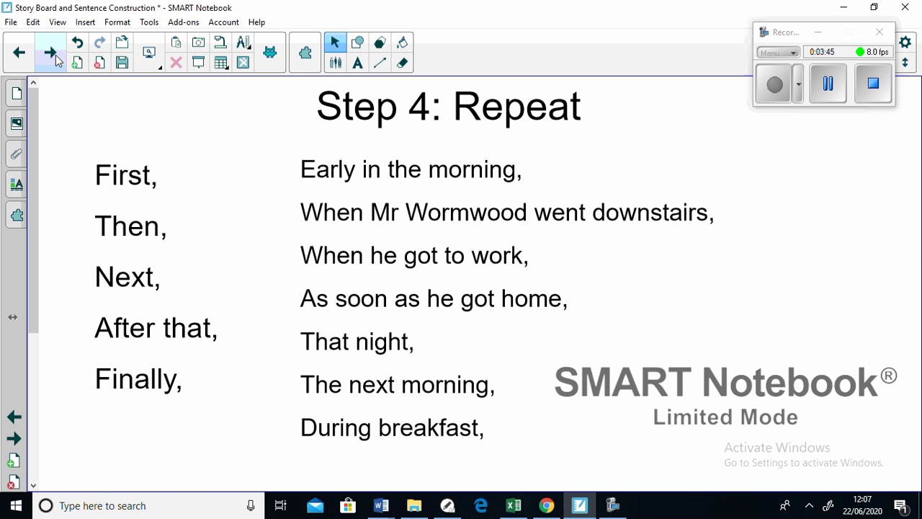
pyautogui.click(101, 183)
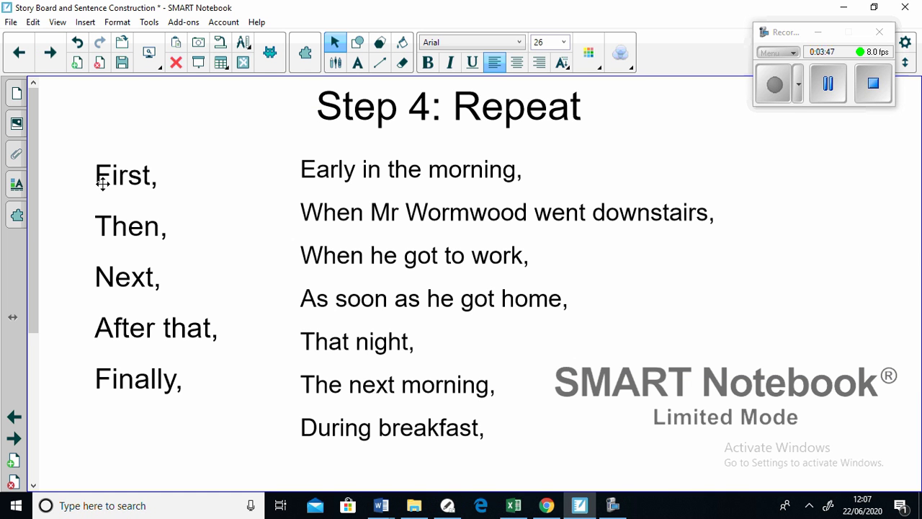
pyautogui.moveTo(96, 180); pyautogui.dragTo(195, 378)
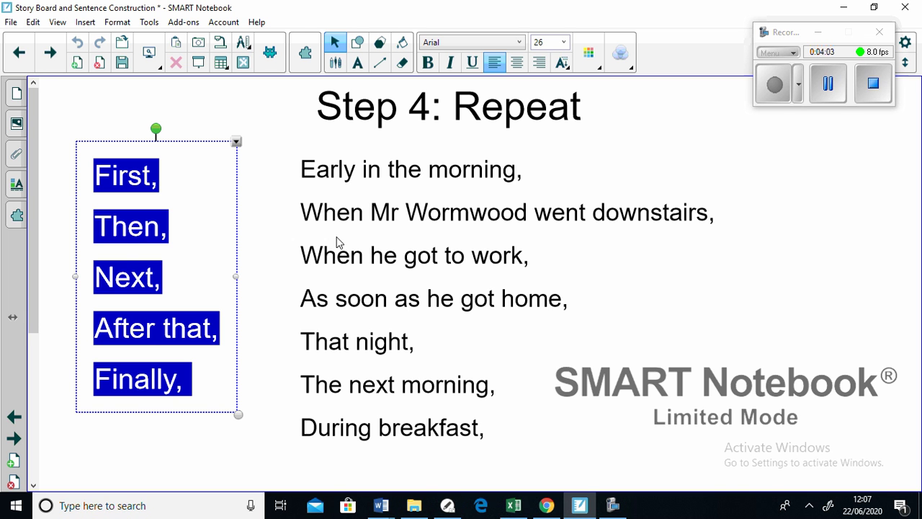
pyautogui.click(330, 154)
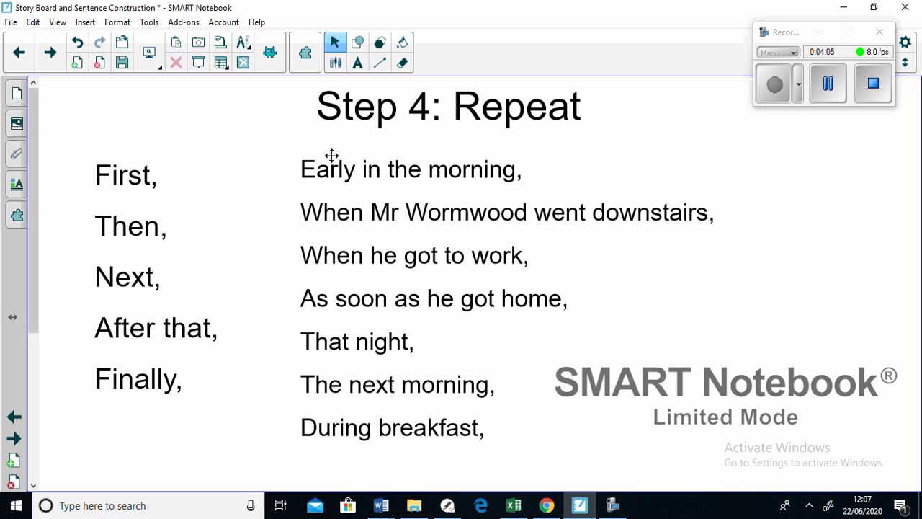
pyautogui.moveTo(333, 165); pyautogui.dragTo(335, 158)
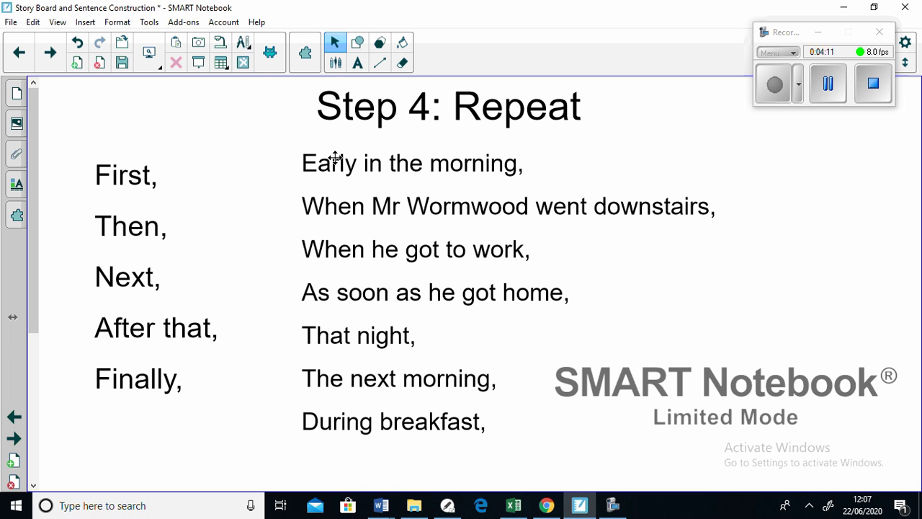
pyautogui.click(397, 171)
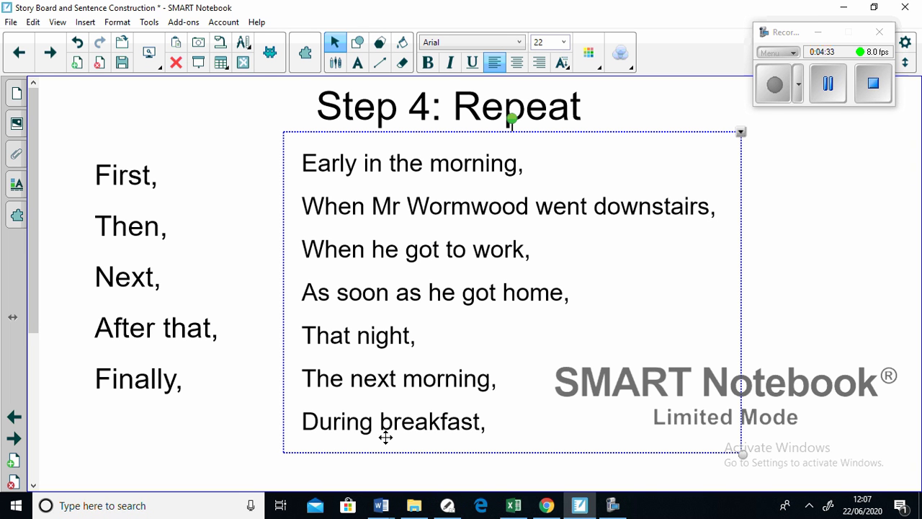
# Step forward to the blank page, then back to the 'Extra Challenge: Plan you own trick!' page
pyautogui.click(58, 63)
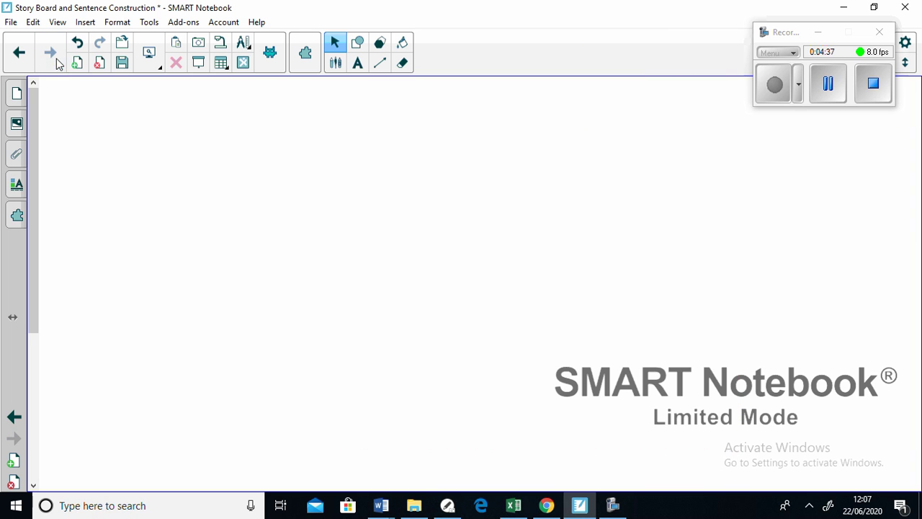
pyautogui.click(30, 57)
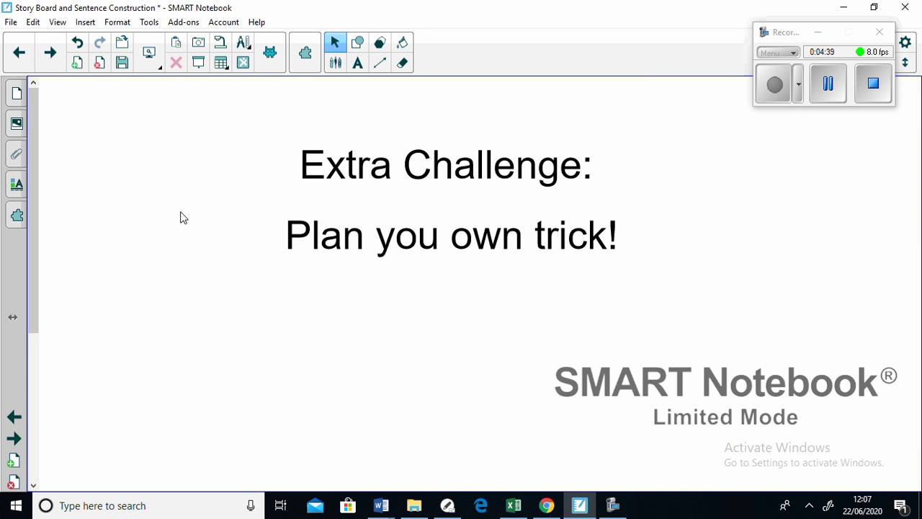